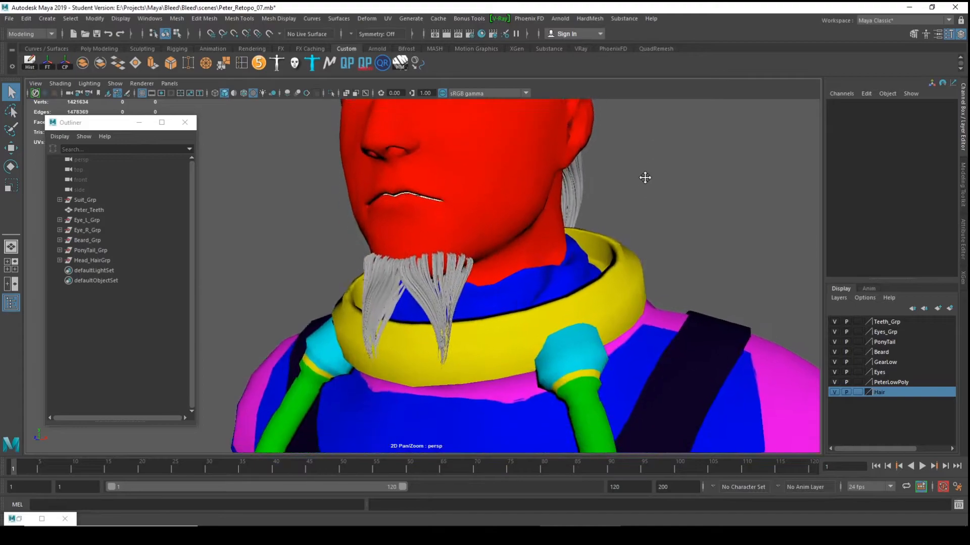
# - Select one strand in the middle of the beard and examine its mesh topology up close
pyautogui.scroll(5, 513, 247)
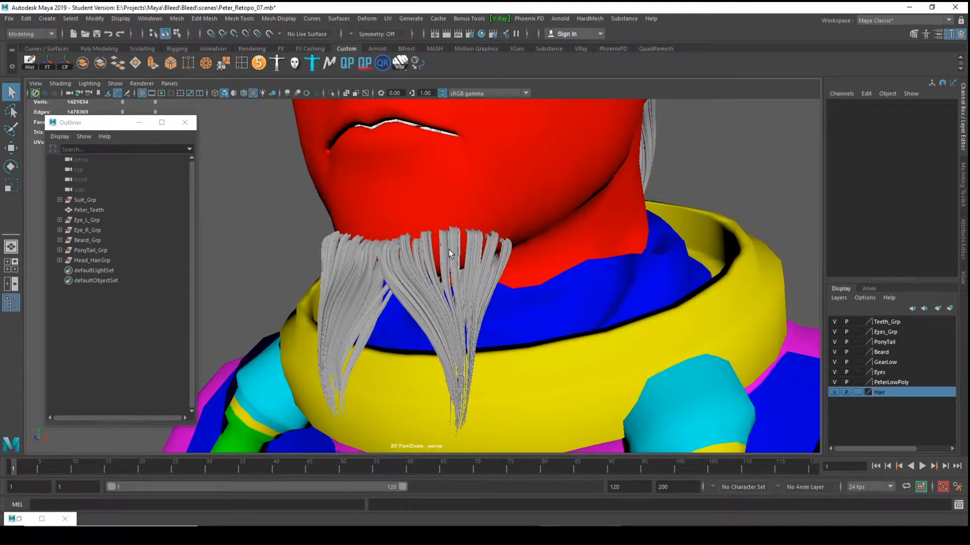
pyautogui.scroll(2, 461, 265)
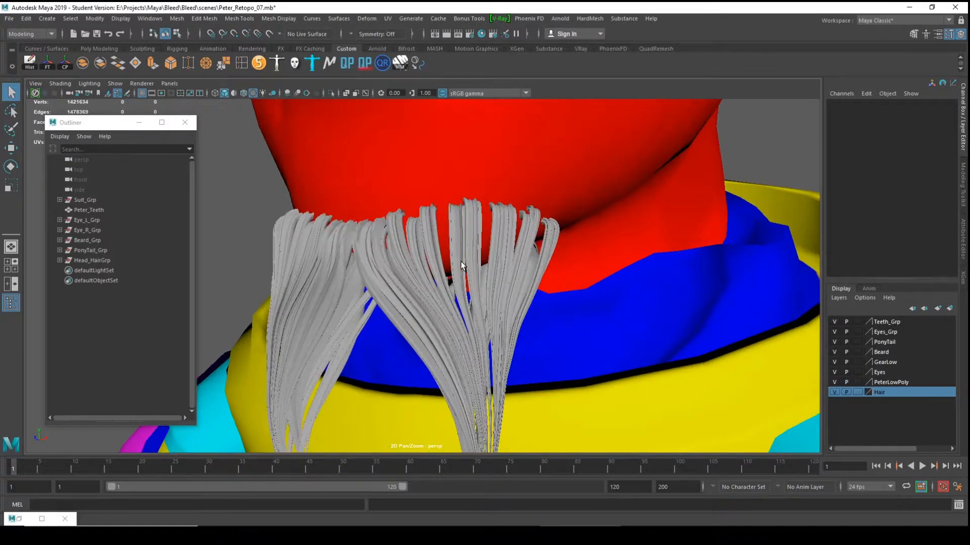
pyautogui.click(479, 256)
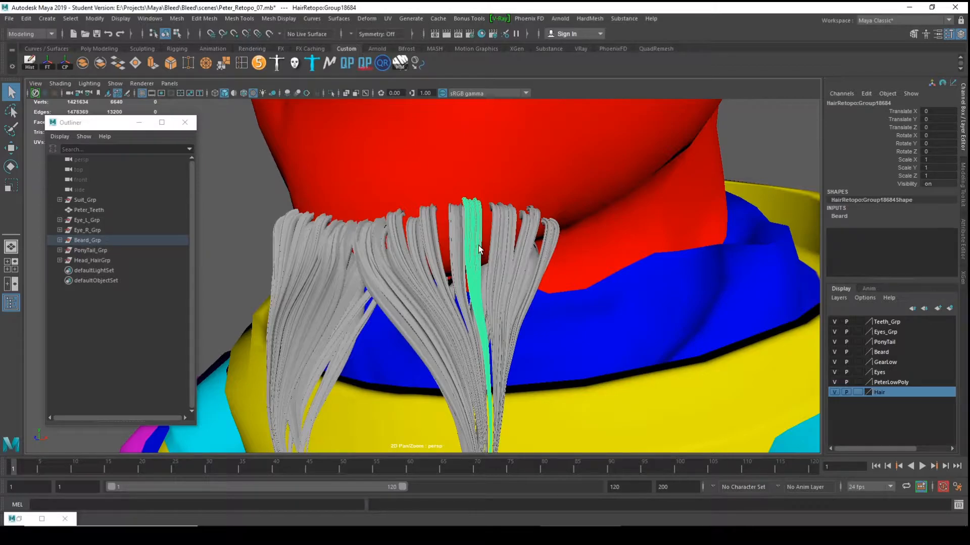
pyautogui.scroll(6, 479, 248)
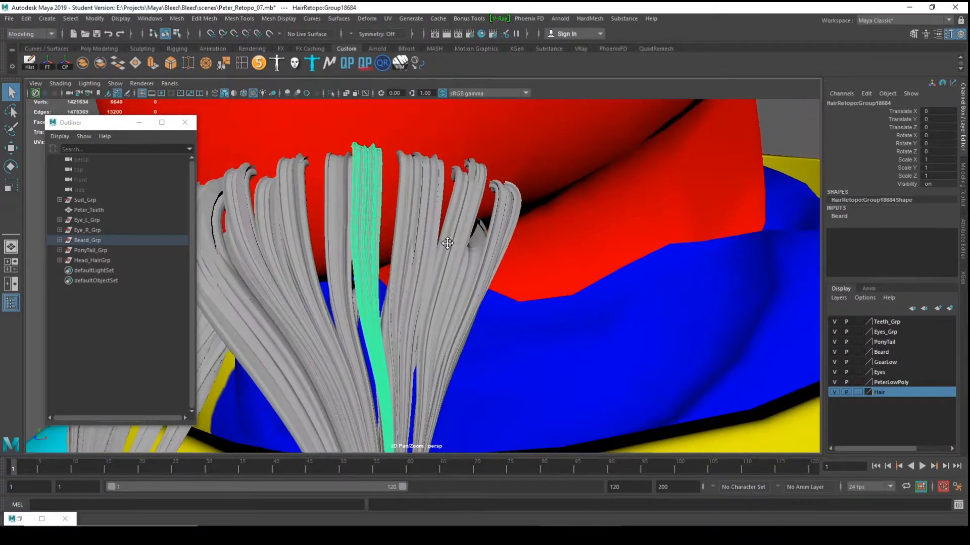
pyautogui.scroll(-8, 359, 271)
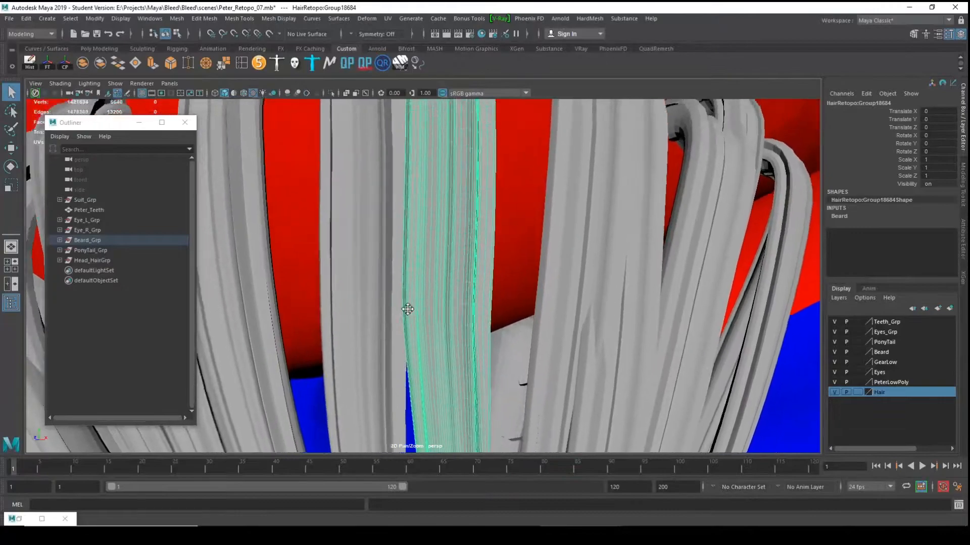
pyautogui.scroll(5, 432, 331)
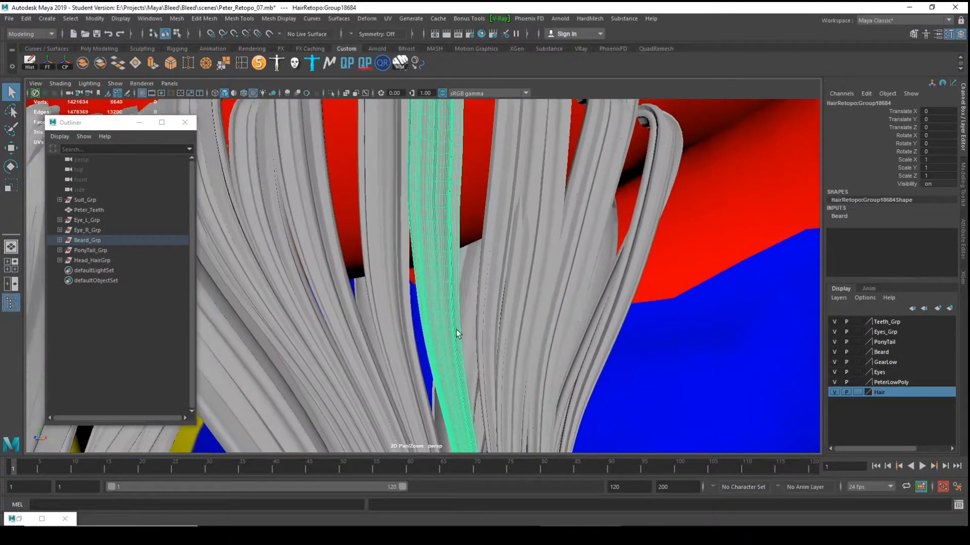
pyautogui.scroll(3, 444, 324)
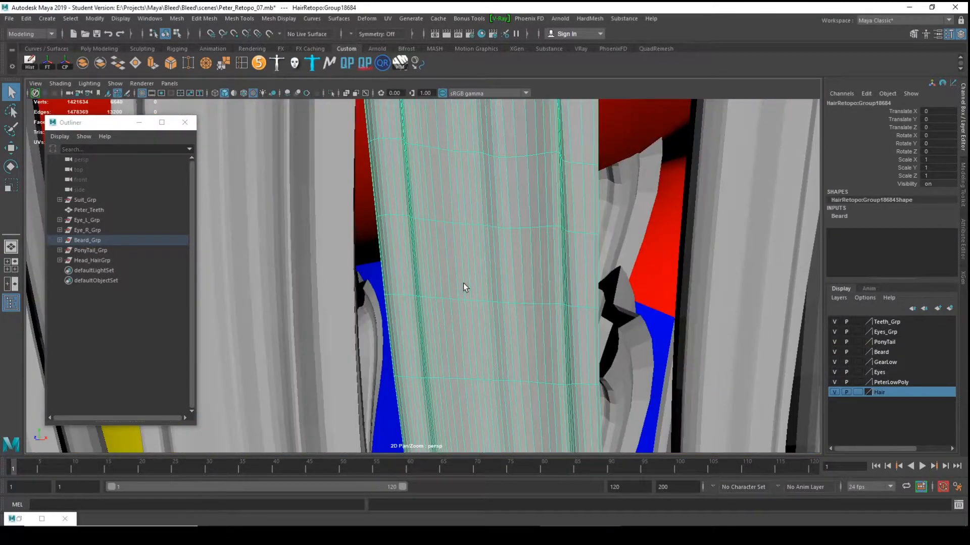
pyautogui.scroll(-5, 482, 278)
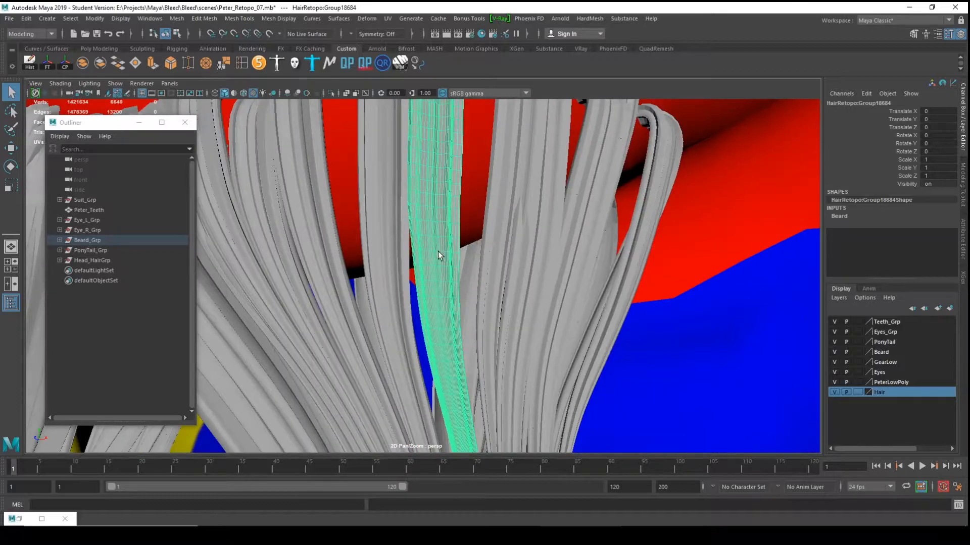
pyautogui.scroll(5, 439, 252)
pyautogui.scroll(-5, 484, 274)
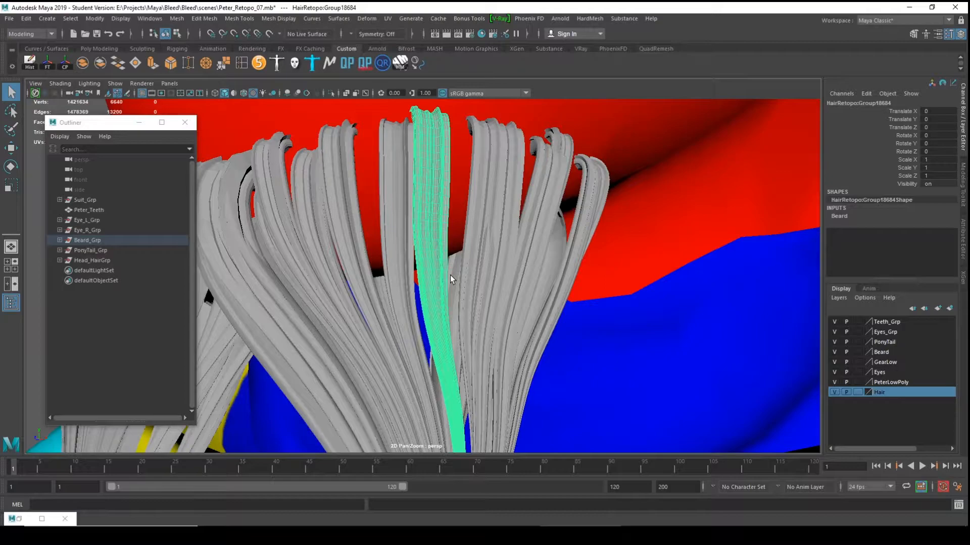
pyautogui.scroll(5, 449, 277)
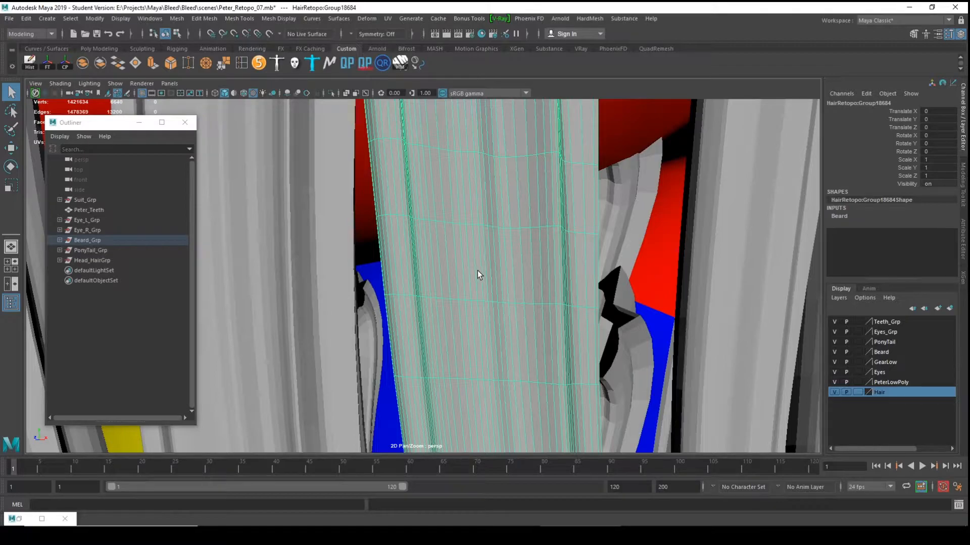
# - Select the lengthwise edge loop along the middle of the beard strand and convert it with Polygon Edges to Curve
pyautogui.rightClick(478, 273)
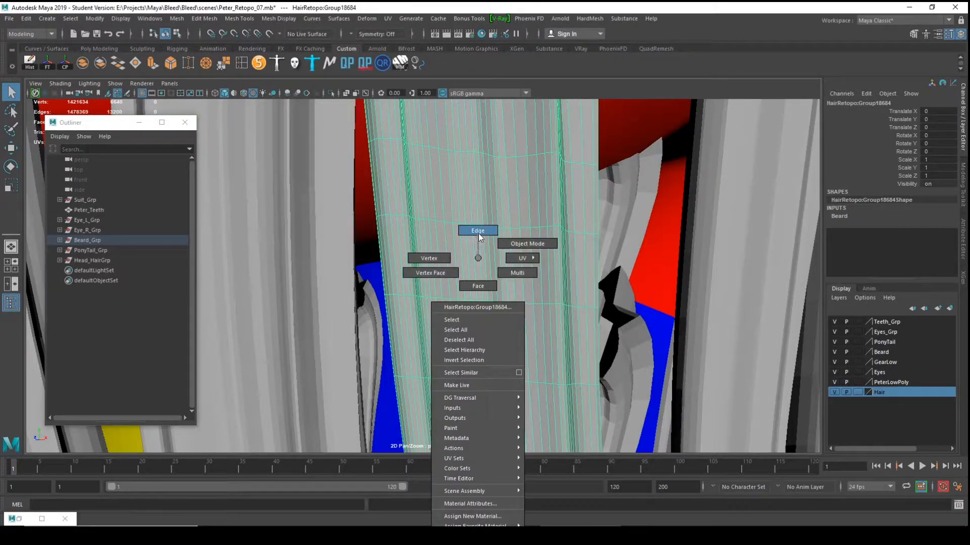
pyautogui.click(477, 231)
pyautogui.click(485, 261)
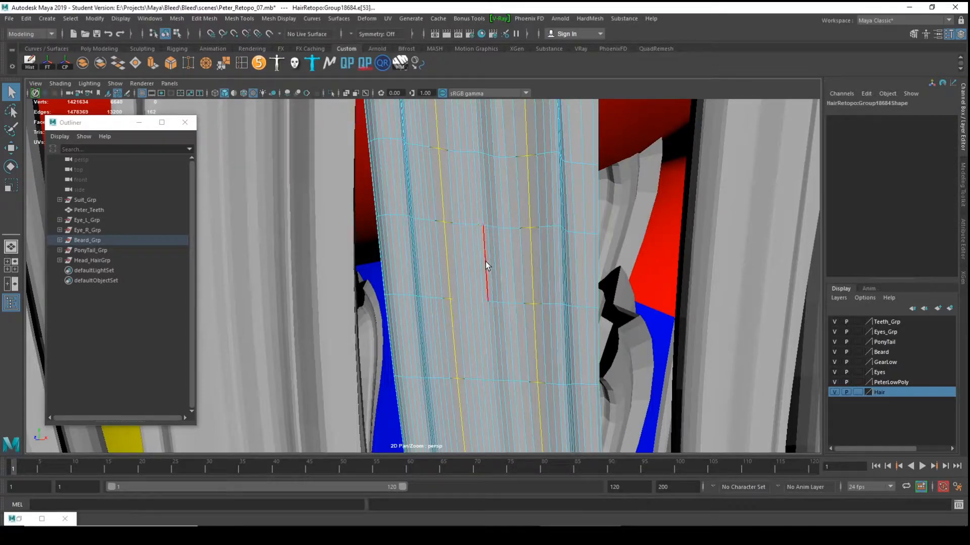
pyautogui.doubleClick(486, 262)
pyautogui.press('f')
pyautogui.keyDown('alt'); pyautogui.moveTo(482, 288); pyautogui.dragTo(486, 213, button='middle'); pyautogui.keyUp('alt')
pyautogui.keyDown('alt'); pyautogui.moveTo(487, 212); pyautogui.dragTo(532, 279, button='right'); pyautogui.keyUp('alt')
pyautogui.keyDown('alt'); pyautogui.moveTo(532, 280); pyautogui.dragTo(520, 424, button='middle'); pyautogui.keyUp('alt')
pyautogui.keyDown('alt'); pyautogui.moveTo(519, 423); pyautogui.dragTo(494, 318, button='right'); pyautogui.keyUp('alt')
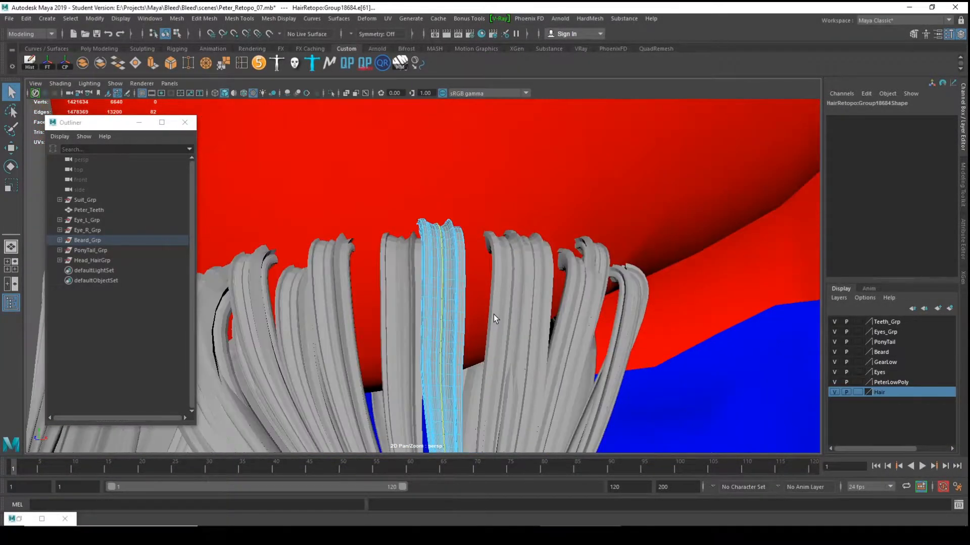
pyautogui.scroll(5, 451, 314)
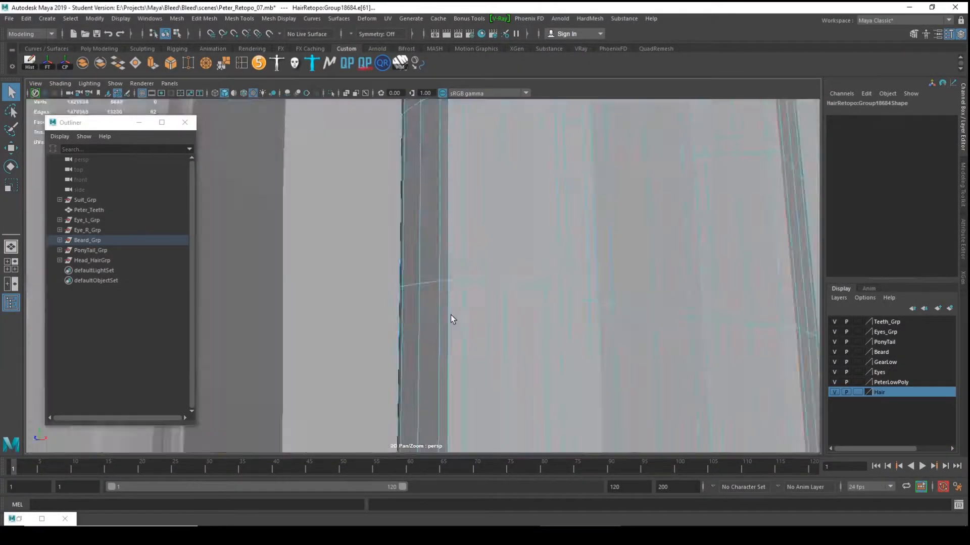
pyautogui.scroll(-3, 452, 313)
pyautogui.scroll(-3, 452, 313)
pyautogui.keyDown('alt'); pyautogui.moveTo(453, 310); pyautogui.dragTo(479, 328, button='right'); pyautogui.keyUp('alt')
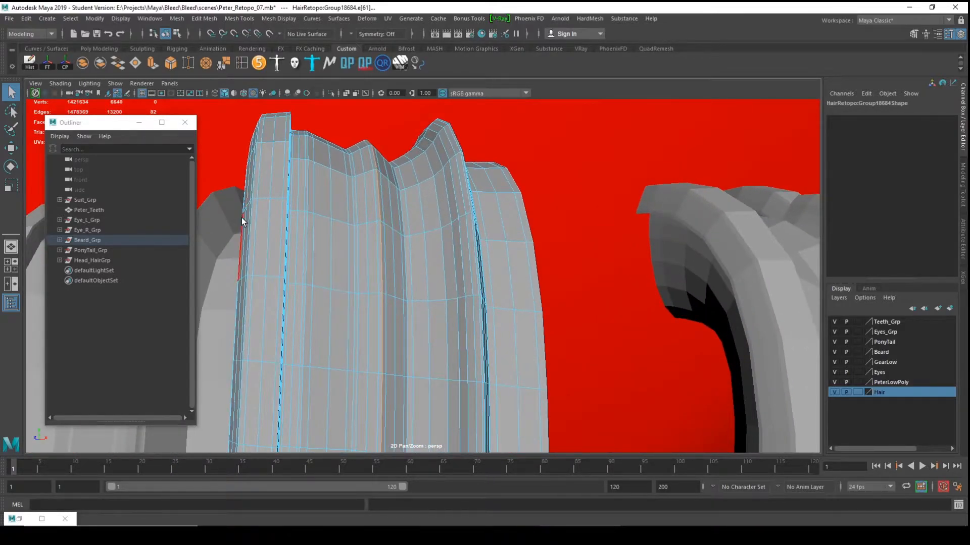
pyautogui.click(94, 19)
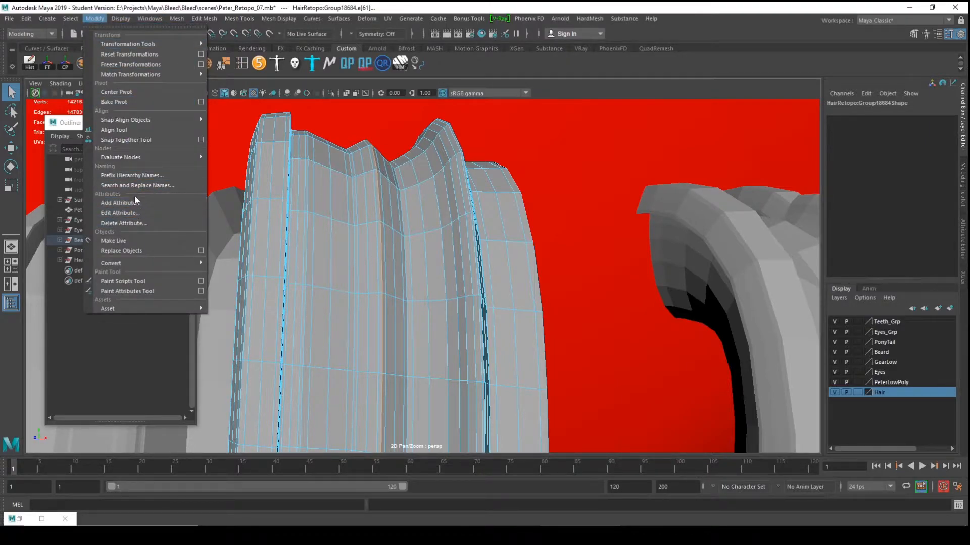
pyautogui.moveTo(123, 261)
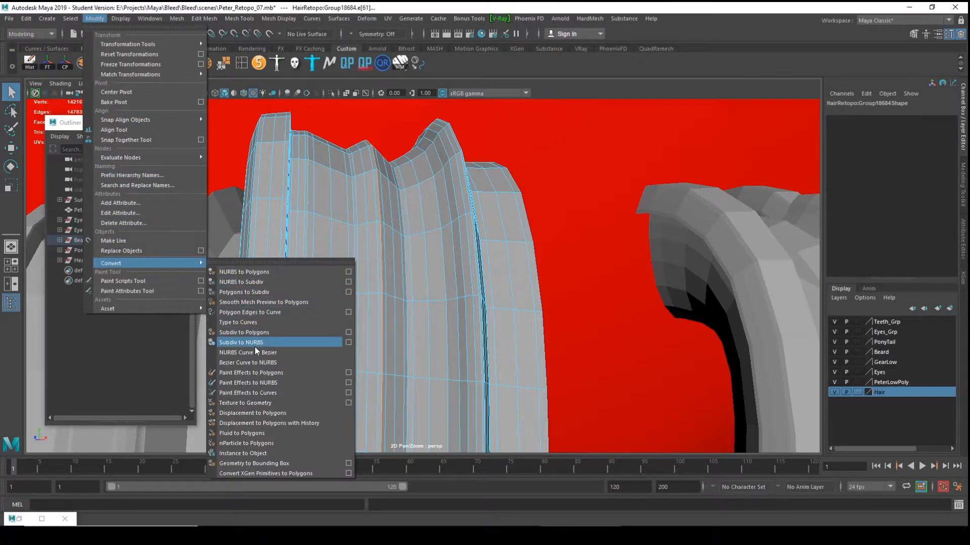
pyautogui.click(259, 314)
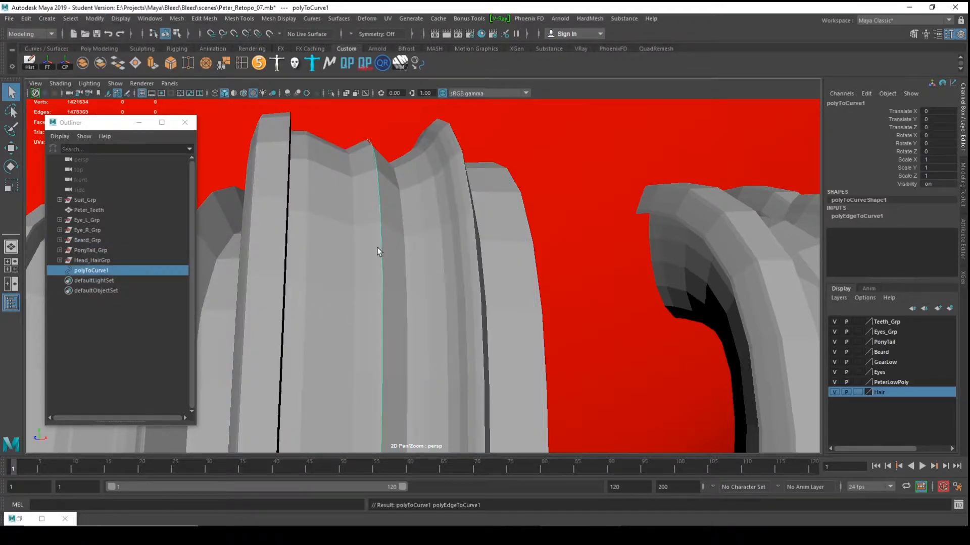
# - Delete the original beard strand mesh and select the curve extracted from it
pyautogui.click(325, 226)
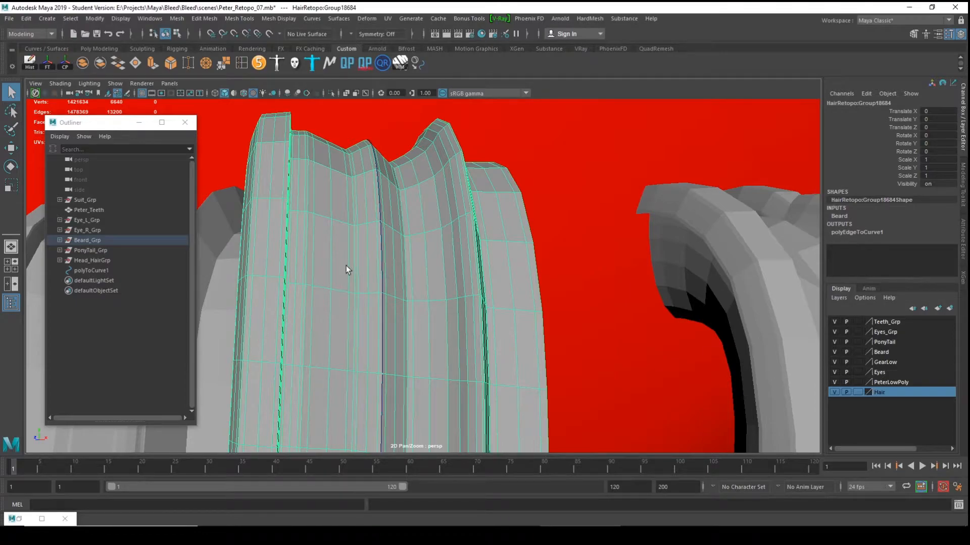
pyautogui.press('Delete')
pyautogui.click(381, 241)
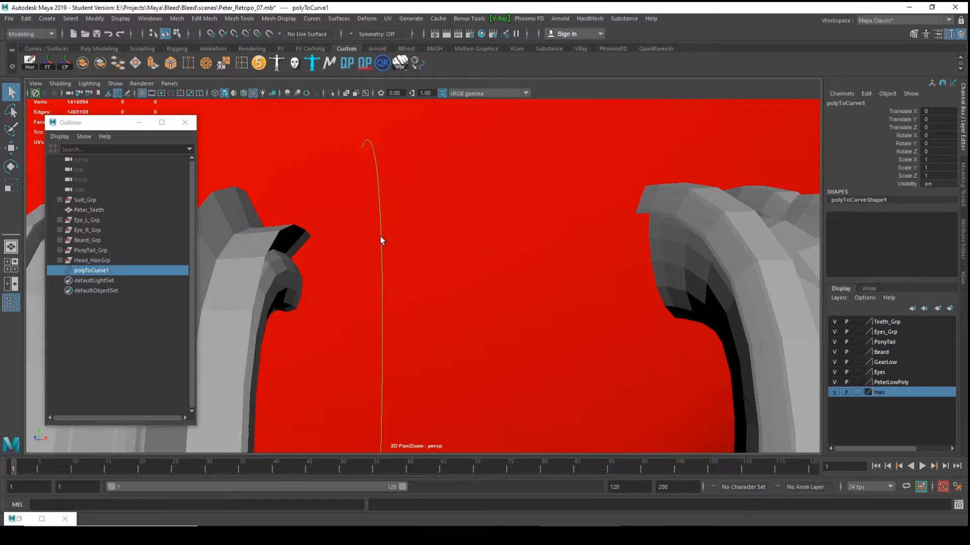
pyautogui.rightClick(381, 241)
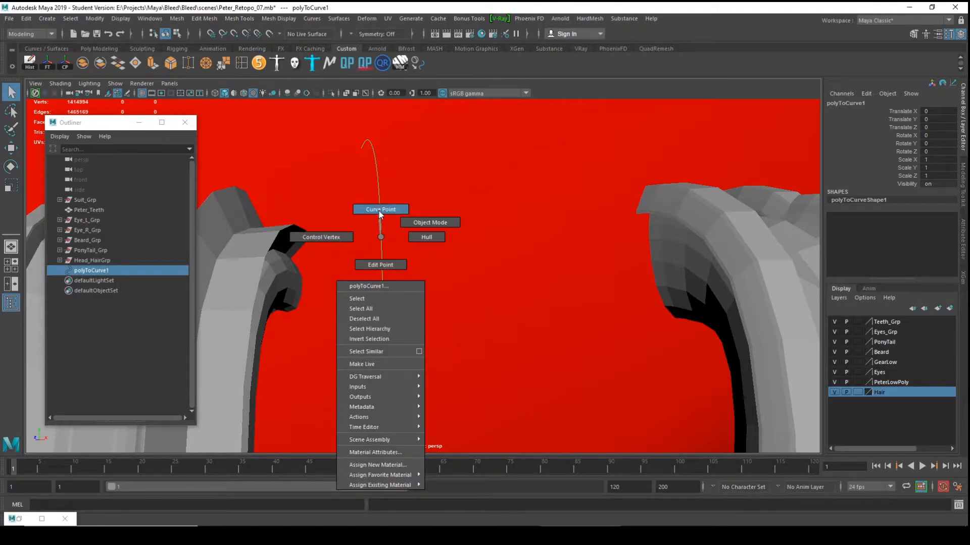
pyautogui.moveTo(379, 214); pyautogui.dragTo(380, 213, button='right')
pyautogui.scroll(-4, 397, 219)
pyautogui.keyDown('alt'); pyautogui.moveTo(397, 219); pyautogui.dragTo(342, 260); pyautogui.keyUp('alt')
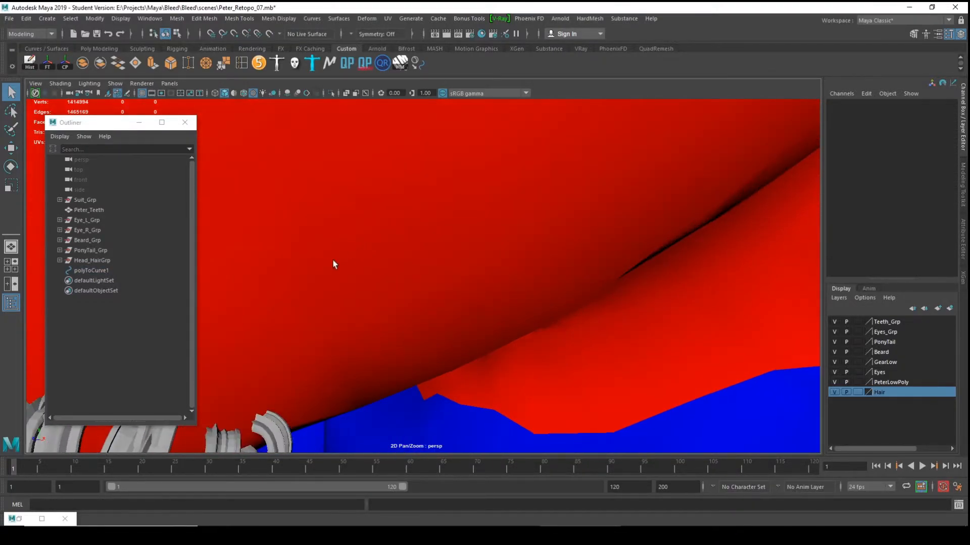
pyautogui.keyDown('alt'); pyautogui.moveTo(342, 261); pyautogui.dragTo(439, 203, button='middle'); pyautogui.keyUp('alt')
pyautogui.keyDown('alt'); pyautogui.moveTo(439, 204); pyautogui.dragTo(292, 214, button='right'); pyautogui.keyUp('alt')
pyautogui.scroll(2, 293, 214)
pyautogui.keyDown('alt'); pyautogui.moveTo(298, 262); pyautogui.dragTo(331, 159, button='middle'); pyautogui.keyUp('alt')
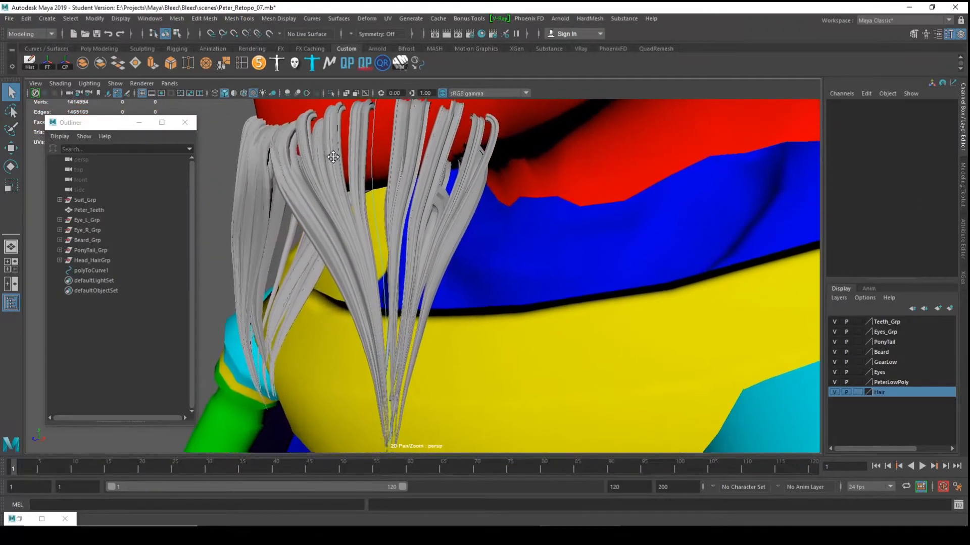
pyautogui.scroll(6, 373, 206)
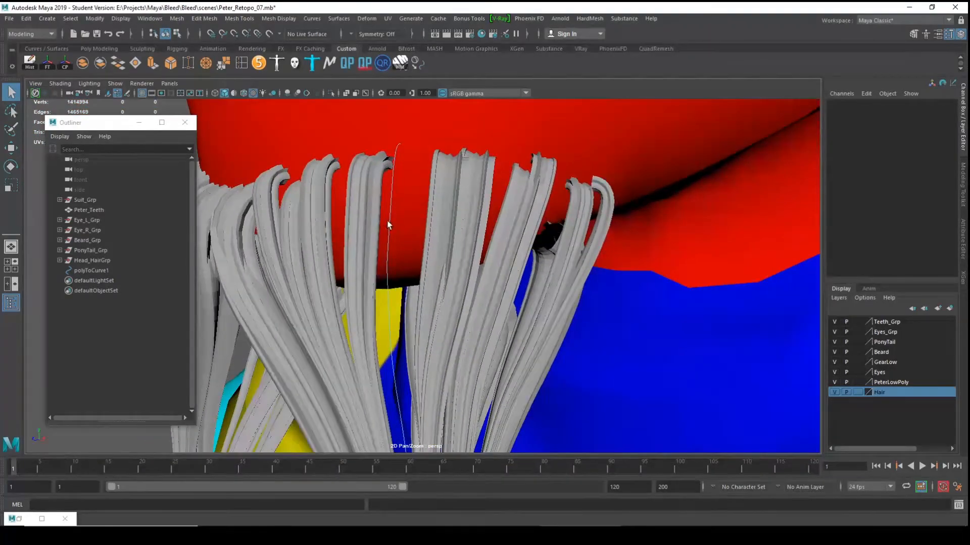
# - Move the control vertices at the root end of the curve toward the chin surface and return to object mode
pyautogui.rightClick(388, 224)
pyautogui.moveTo(387, 220); pyautogui.dragTo(349, 223, button='right')
pyautogui.keyDown('alt'); pyautogui.moveTo(391, 197); pyautogui.dragTo(404, 234, button='middle'); pyautogui.keyUp('alt')
pyautogui.scroll(3, 405, 234)
pyautogui.moveTo(423, 180); pyautogui.dragTo(383, 211)
pyautogui.moveTo(489, 220)
pyautogui.keyDown('alt'); pyautogui.mouseDown()
pyautogui.moveTo(379, 243)
pyautogui.moveTo(503, 216)
pyautogui.mouseUp(); pyautogui.keyUp('alt')
pyautogui.press('w')
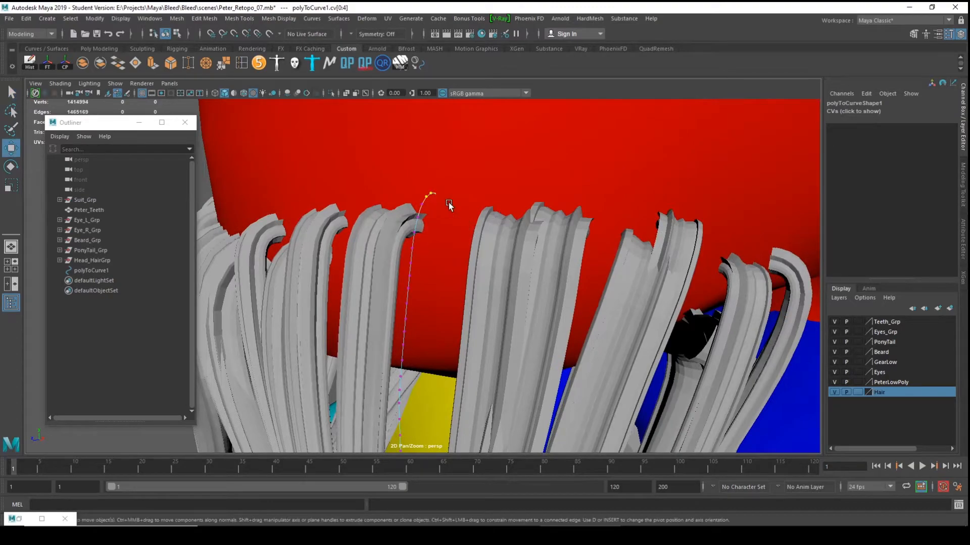
pyautogui.moveTo(431, 154); pyautogui.dragTo(489, 303)
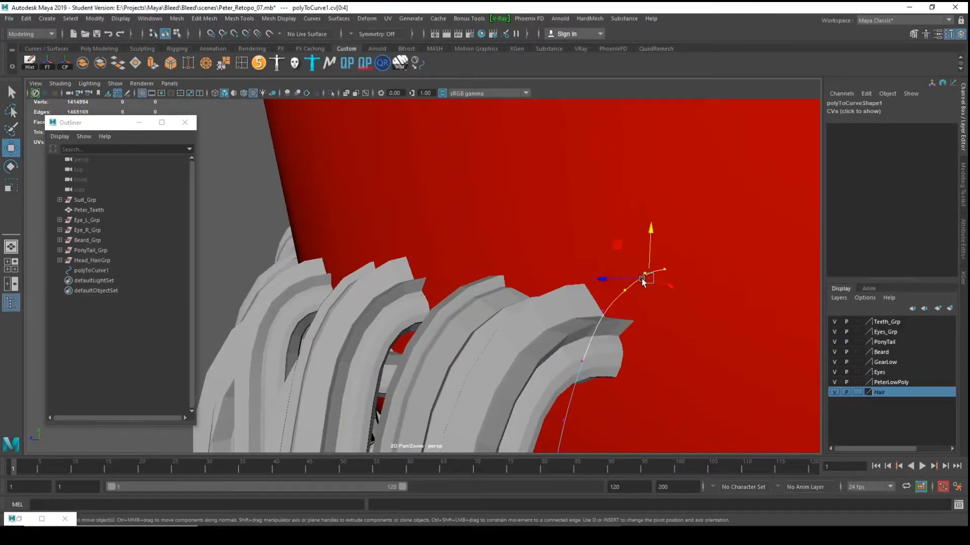
pyautogui.moveTo(612, 281); pyautogui.dragTo(631, 263)
pyautogui.click(630, 289)
pyautogui.scroll(-3, 629, 264)
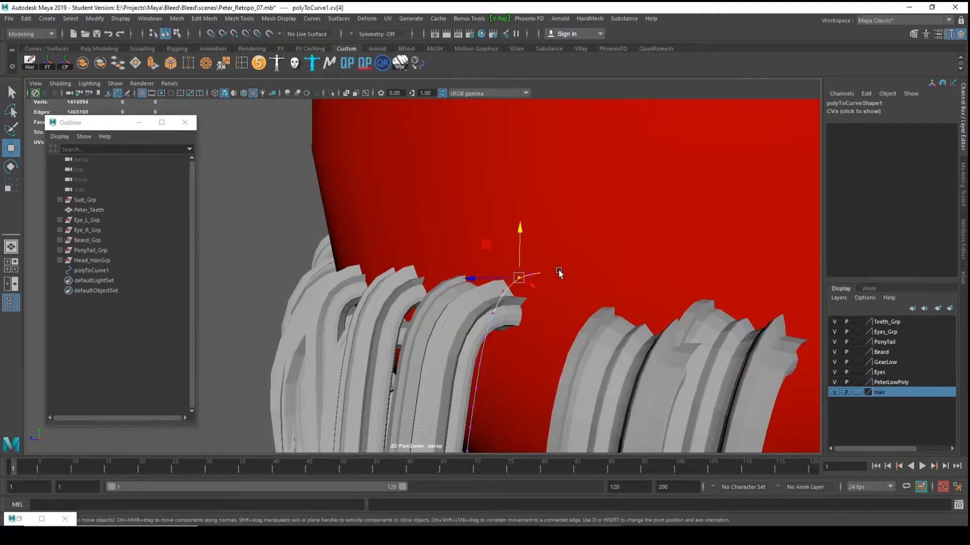
pyautogui.keyDown('alt'); pyautogui.moveTo(558, 275); pyautogui.dragTo(563, 239, button='middle'); pyautogui.keyUp('alt')
pyautogui.scroll(-3, 564, 240)
pyautogui.scroll(2, 581, 253)
pyautogui.moveTo(517, 160); pyautogui.dragTo(529, 160, button='right')
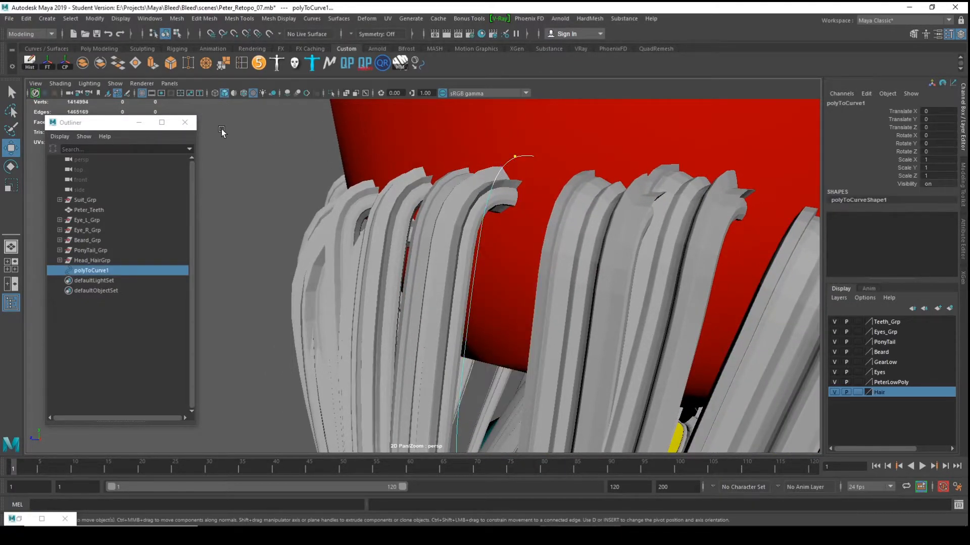
# - Generate a ribbon mesh from the extracted strand curve with the Curve to Ribbon Mesh command
pyautogui.click(221, 128)
pyautogui.click(506, 161)
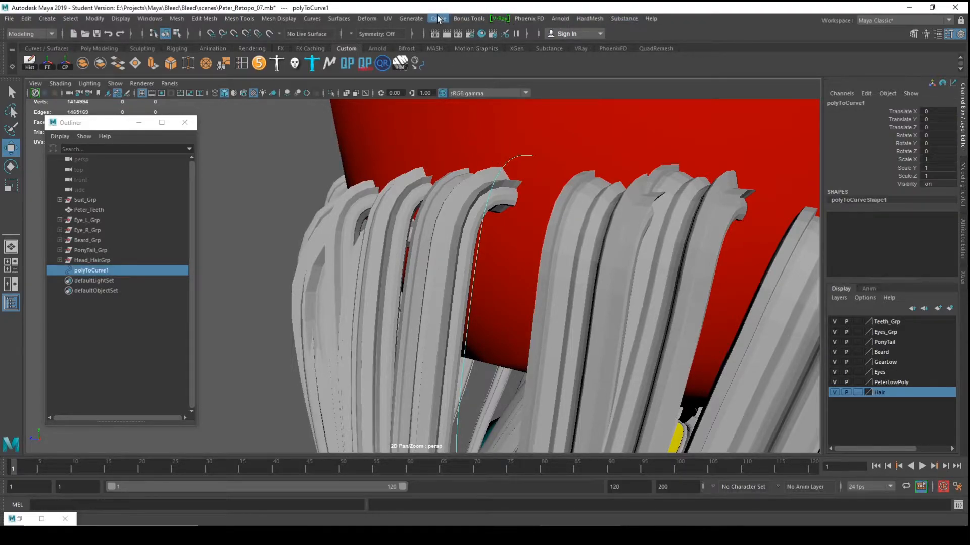
pyautogui.click(465, 19)
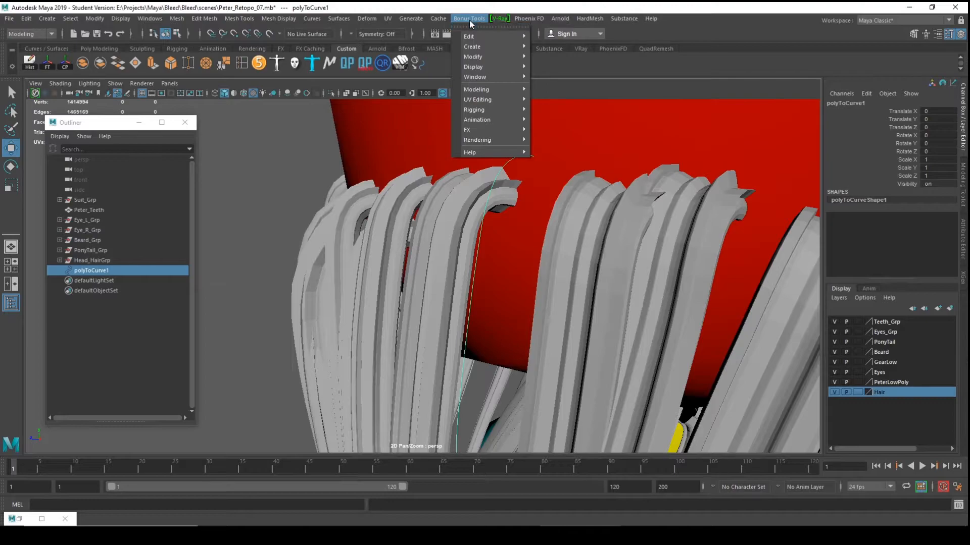
pyautogui.moveTo(488, 91)
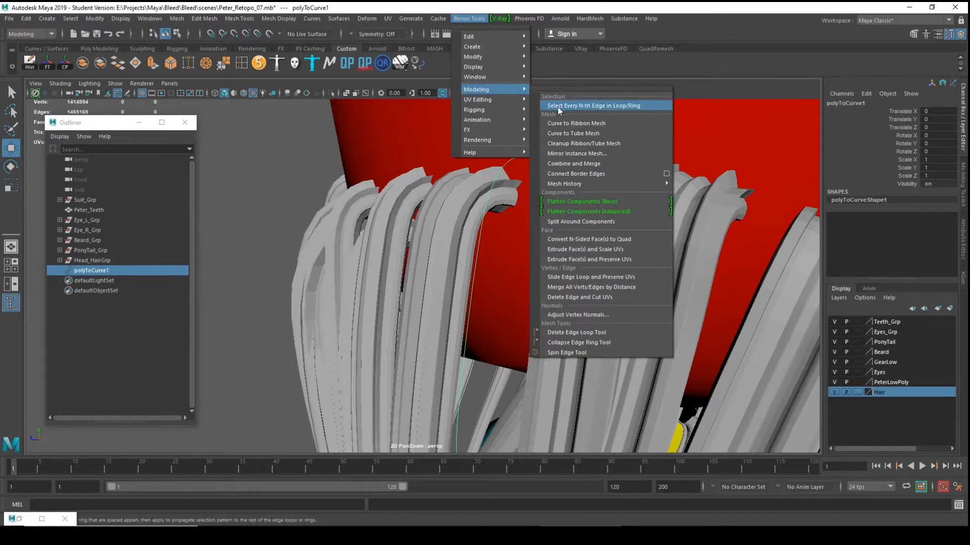
pyautogui.click(594, 125)
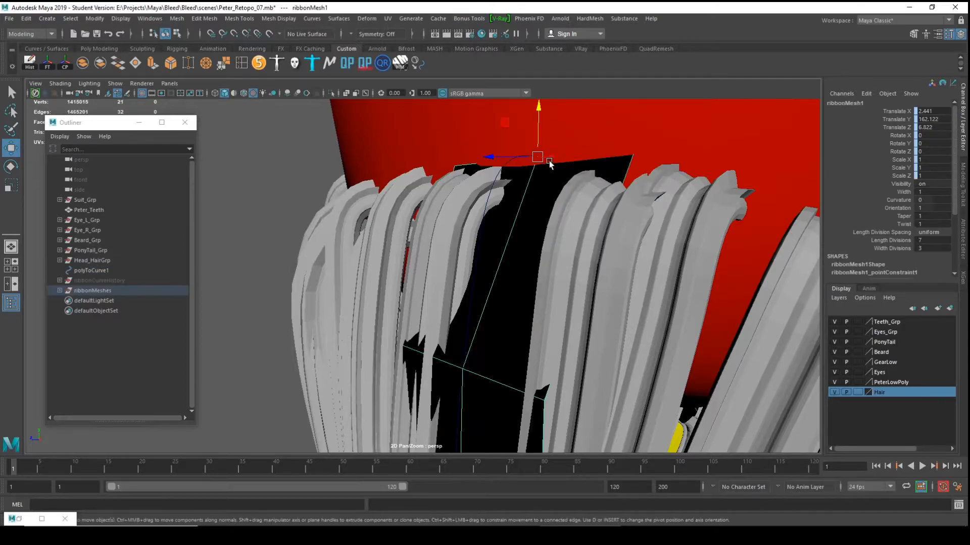
pyautogui.keyDown('alt'); pyautogui.moveTo(443, 222); pyautogui.dragTo(582, 267); pyautogui.keyUp('alt')
pyautogui.scroll(-4, 582, 268)
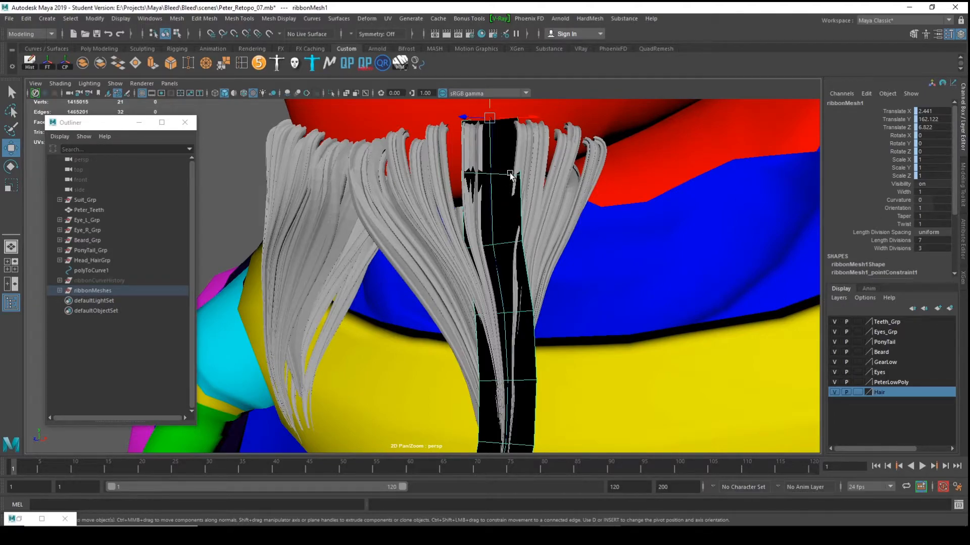
pyautogui.moveTo(479, 219); pyautogui.dragTo(501, 271, button='right')
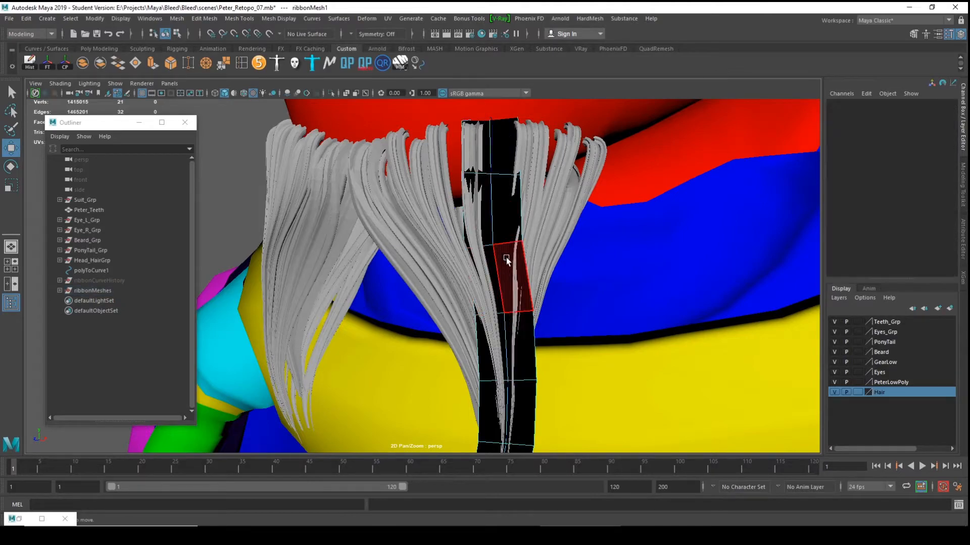
pyautogui.moveTo(504, 234); pyautogui.dragTo(543, 226, button='right')
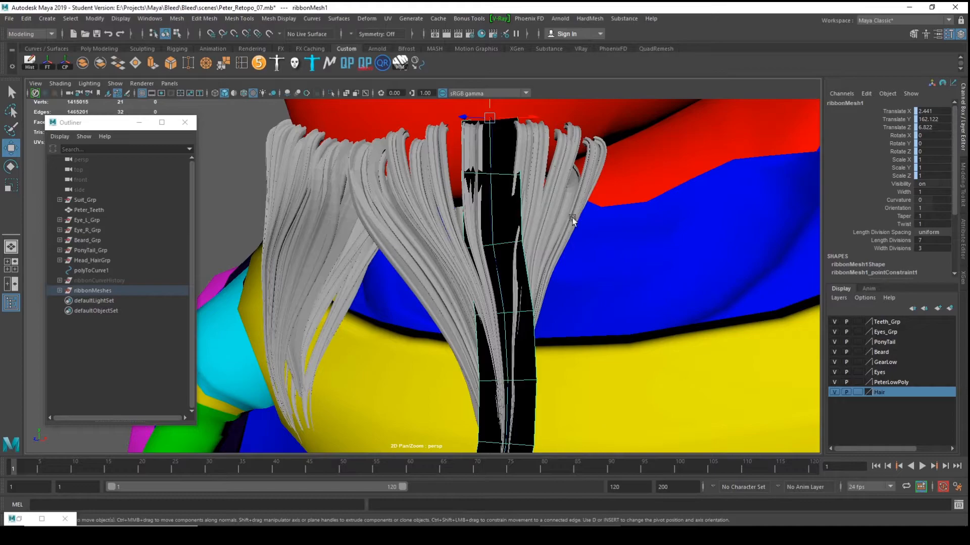
# - Set the beard ribbon's Orientation to 187 and its Taper to 0 so it narrows toward the tip
pyautogui.click(899, 208)
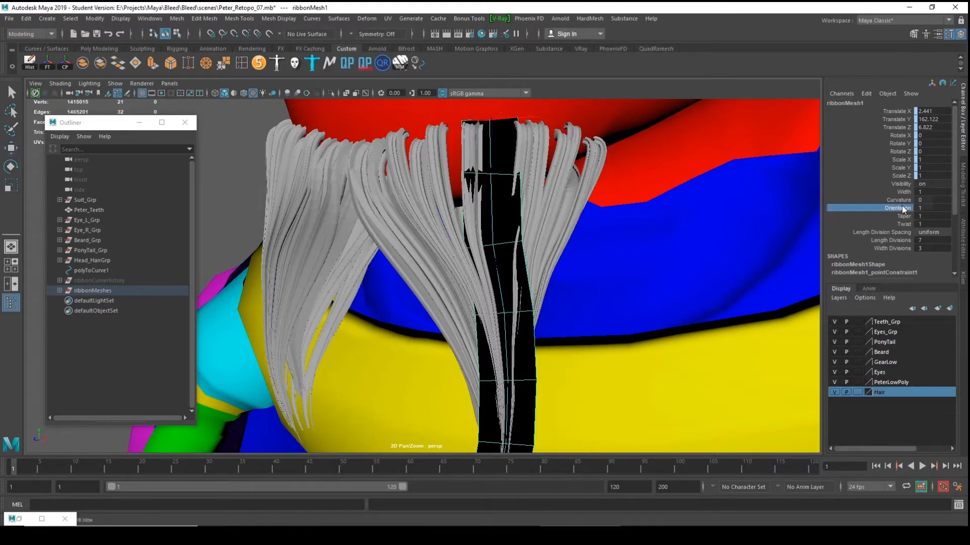
pyautogui.moveTo(523, 205); pyautogui.dragTo(656, 299, button='middle')
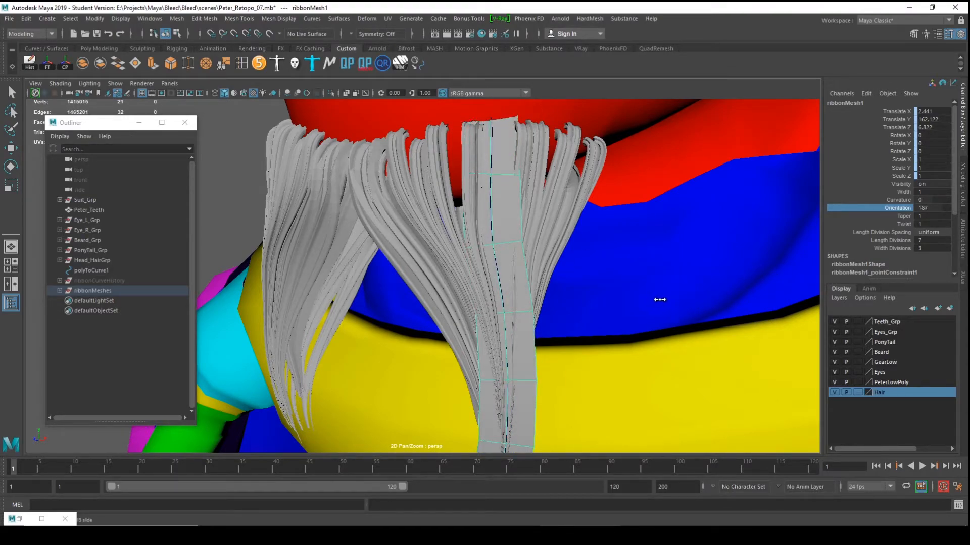
pyautogui.scroll(-3, 654, 302)
pyautogui.keyDown('alt'); pyautogui.moveTo(554, 330); pyautogui.dragTo(571, 277, button='middle'); pyautogui.keyUp('alt')
pyautogui.keyDown('alt'); pyautogui.moveTo(571, 278); pyautogui.dragTo(636, 327, button='right'); pyautogui.keyUp('alt')
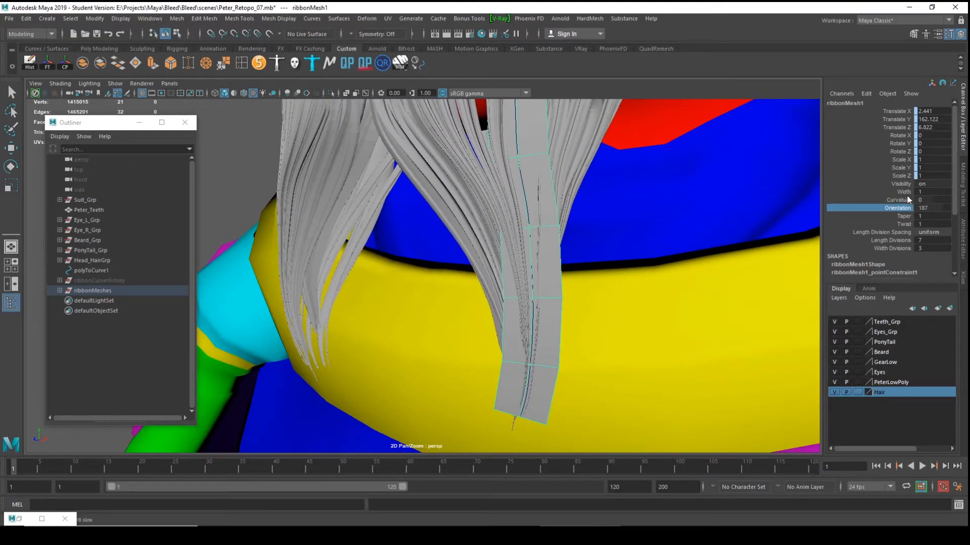
pyautogui.click(904, 216)
pyautogui.moveTo(567, 325)
pyautogui.mouseDown(button='middle')
pyautogui.moveTo(590, 326)
pyautogui.moveTo(560, 326)
pyautogui.mouseUp(button='middle')
# - Try the beard ribbon with 4 Width Divisions, and undo the change
pyautogui.keyDown('alt'); pyautogui.moveTo(575, 241); pyautogui.dragTo(572, 379, button='middle'); pyautogui.keyUp('alt')
pyautogui.keyDown('alt'); pyautogui.moveTo(571, 344); pyautogui.dragTo(456, 284); pyautogui.keyUp('alt')
pyautogui.keyDown('alt'); pyautogui.moveTo(511, 298); pyautogui.dragTo(485, 260, button='middle'); pyautogui.keyUp('alt')
pyautogui.keyDown('alt'); pyautogui.moveTo(485, 260); pyautogui.dragTo(518, 268, button='right'); pyautogui.keyUp('alt')
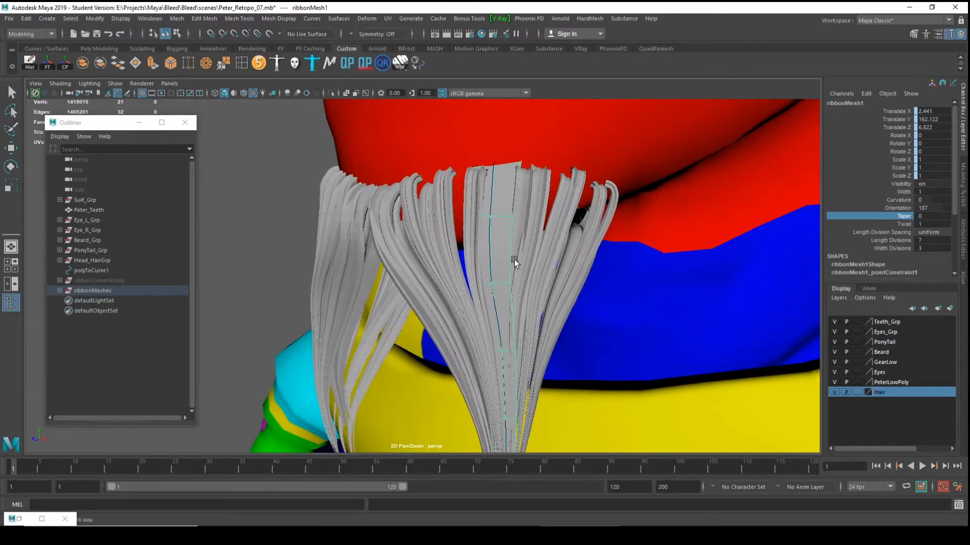
pyautogui.click(899, 247)
pyautogui.moveTo(480, 264); pyautogui.dragTo(483, 268, button='middle')
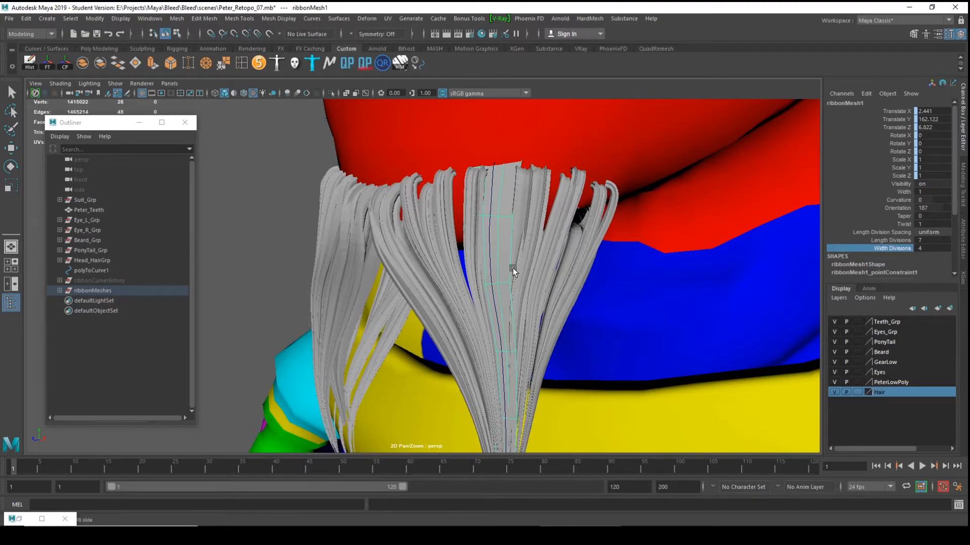
pyautogui.hotkey('ctrl', 'z')
# - Set the beard ribbon's Length Divisions to 10 and its Curvature to -0.8
pyautogui.click(891, 240)
pyautogui.moveTo(505, 264)
pyautogui.mouseDown(button='middle')
pyautogui.moveTo(527, 267)
pyautogui.moveTo(520, 271)
pyautogui.mouseUp(button='middle')
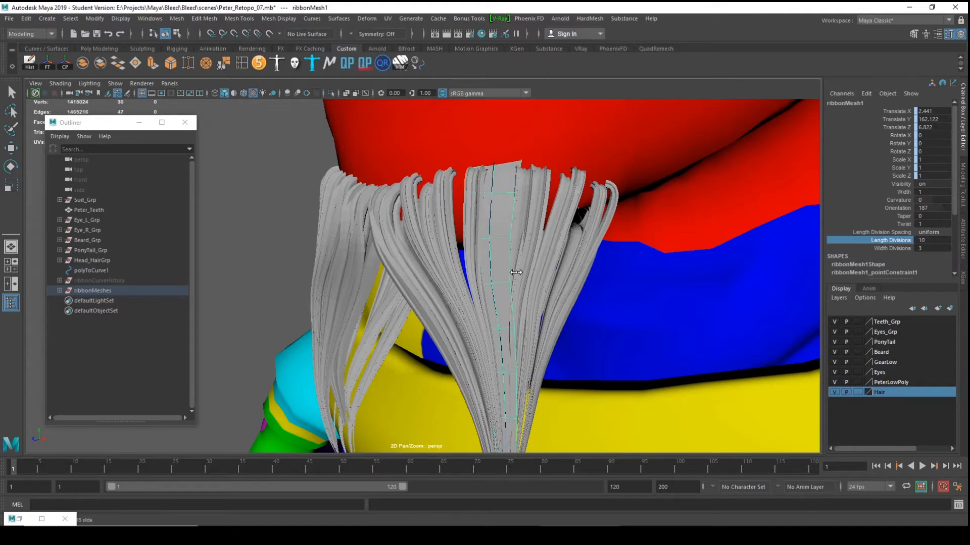
pyautogui.scroll(-1, 517, 272)
pyautogui.scroll(-1, 516, 271)
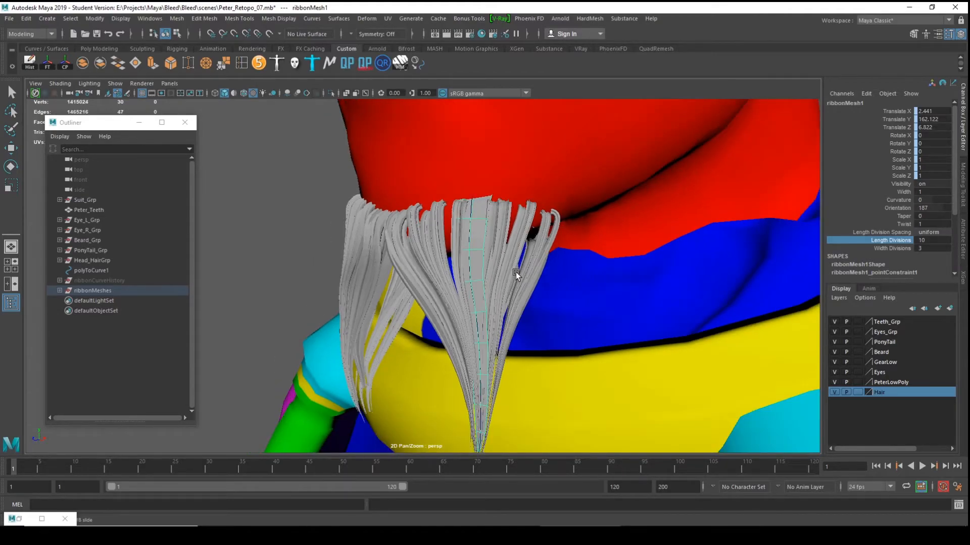
pyautogui.moveTo(504, 289)
pyautogui.keyDown('alt'); pyautogui.mouseDown()
pyautogui.moveTo(498, 266)
pyautogui.moveTo(541, 278)
pyautogui.moveTo(506, 275)
pyautogui.moveTo(521, 283)
pyautogui.mouseUp(); pyautogui.keyUp('alt')
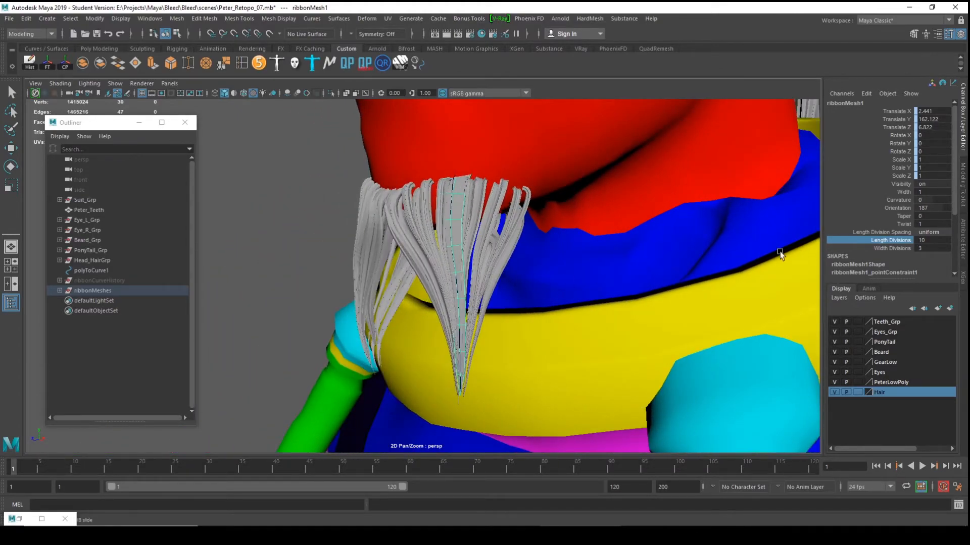
pyautogui.scroll(1, 571, 237)
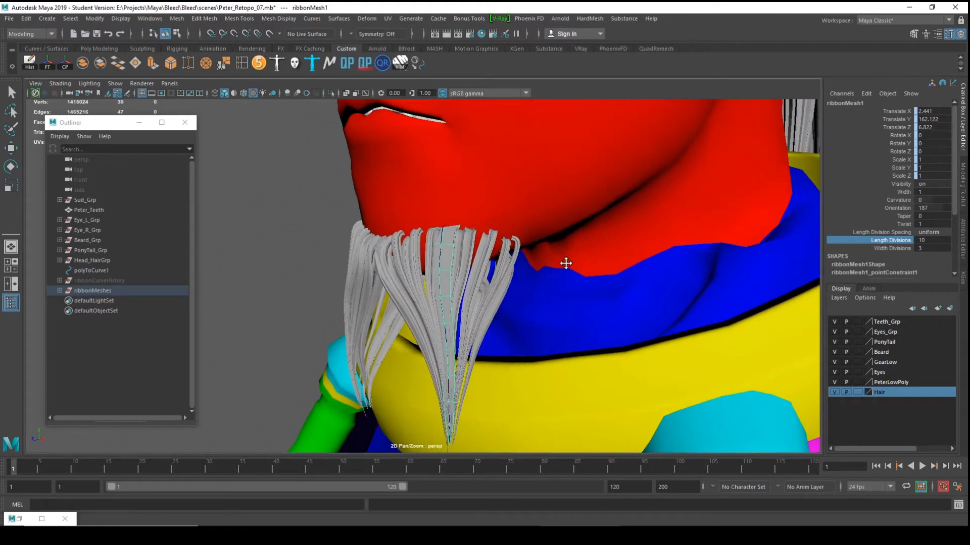
pyautogui.click(897, 200)
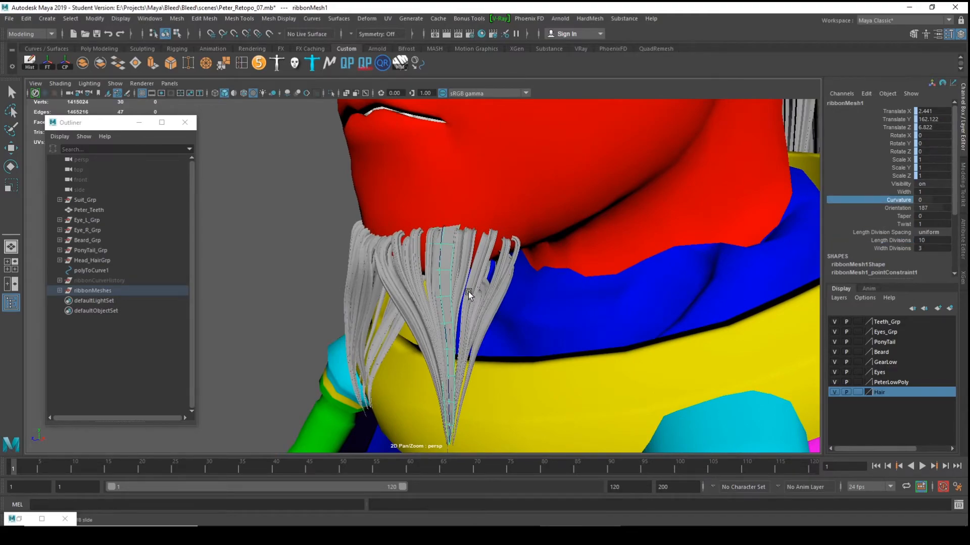
pyautogui.moveTo(470, 293); pyautogui.dragTo(463, 292, button='middle')
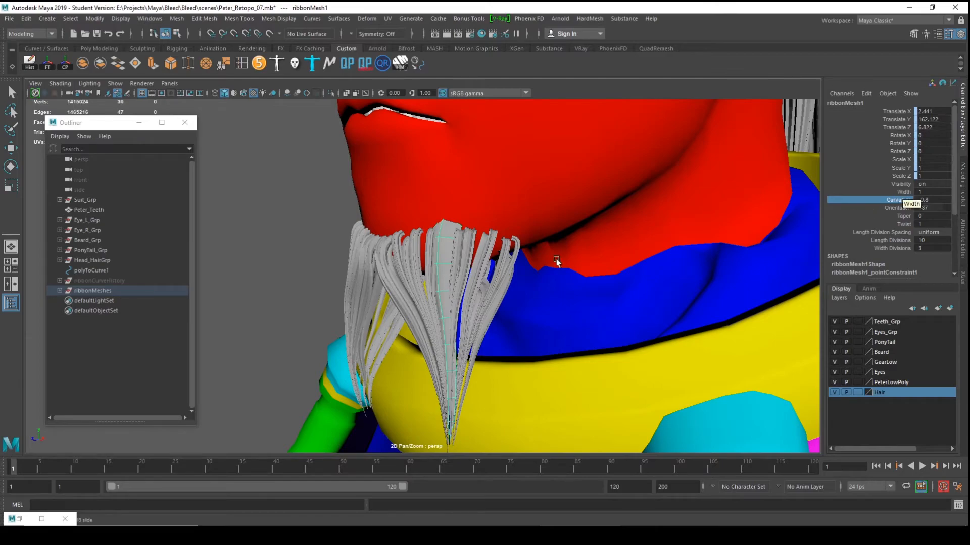
# - Try a different Width for the beard ribbon, and undo the change
pyautogui.keyDown('alt'); pyautogui.moveTo(520, 275); pyautogui.dragTo(515, 266, button='middle'); pyautogui.keyUp('alt')
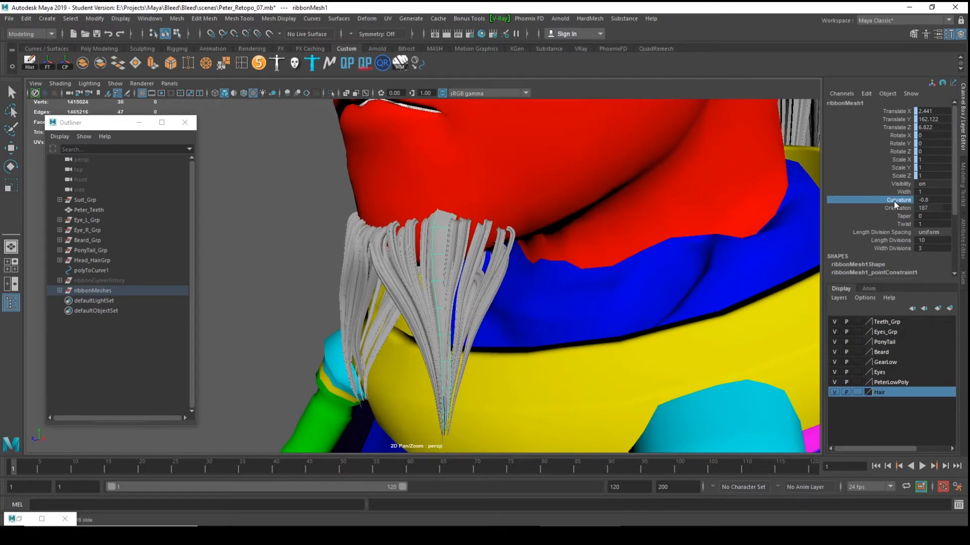
pyautogui.click(903, 192)
pyautogui.moveTo(455, 281); pyautogui.dragTo(458, 278, button='middle')
pyautogui.hotkey('ctrl', 'z')
# - Examine from several angles and distances how the new ribbon fits among the beard strands and against the chin
pyautogui.keyDown('alt'); pyautogui.moveTo(455, 281); pyautogui.dragTo(481, 282); pyautogui.keyUp('alt')
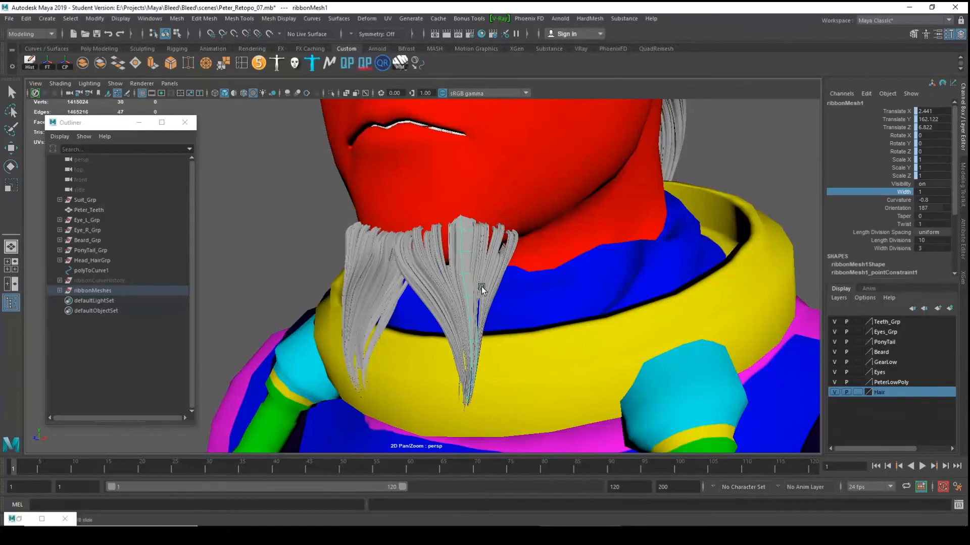
pyautogui.keyDown('alt'); pyautogui.moveTo(481, 236); pyautogui.dragTo(477, 363, button='middle'); pyautogui.keyUp('alt')
pyautogui.scroll(-3, 510, 298)
pyautogui.keyDown('alt'); pyautogui.moveTo(514, 279); pyautogui.dragTo(569, 178); pyautogui.keyUp('alt')
pyautogui.keyDown('alt'); pyautogui.moveTo(380, 351); pyautogui.dragTo(463, 312); pyautogui.keyUp('alt')
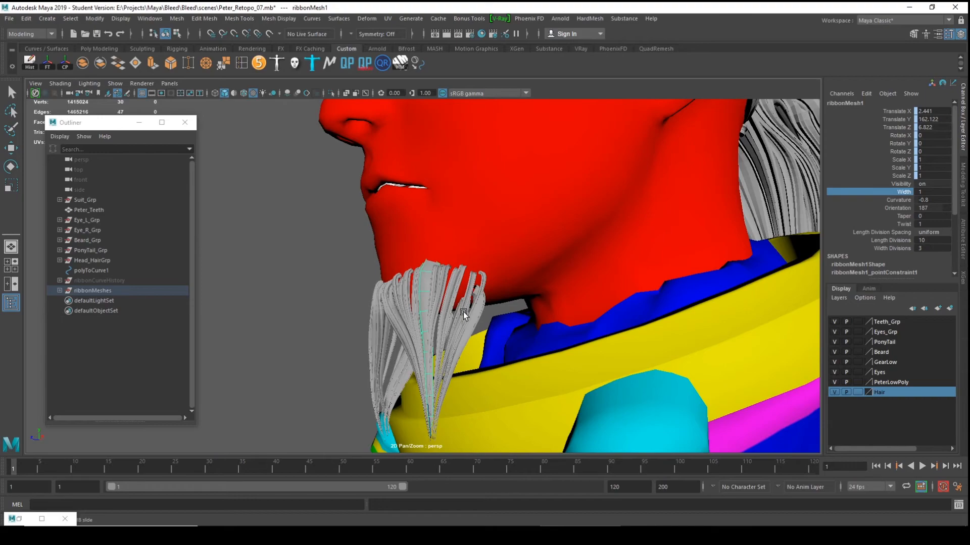
pyautogui.keyDown('alt'); pyautogui.moveTo(453, 245); pyautogui.dragTo(473, 313, button='middle'); pyautogui.keyUp('alt')
pyautogui.keyDown('alt'); pyautogui.moveTo(474, 313); pyautogui.dragTo(401, 299, button='right'); pyautogui.keyUp('alt')
pyautogui.keyDown('alt'); pyautogui.moveTo(401, 299); pyautogui.dragTo(480, 281); pyautogui.keyUp('alt')
pyautogui.keyDown('alt'); pyautogui.moveTo(481, 281); pyautogui.dragTo(502, 208, button='middle'); pyautogui.keyUp('alt')
pyautogui.keyDown('alt'); pyautogui.moveTo(502, 208); pyautogui.dragTo(378, 285, button='right'); pyautogui.keyUp('alt')
pyautogui.keyDown('alt'); pyautogui.moveTo(487, 309); pyautogui.dragTo(441, 290); pyautogui.keyUp('alt')
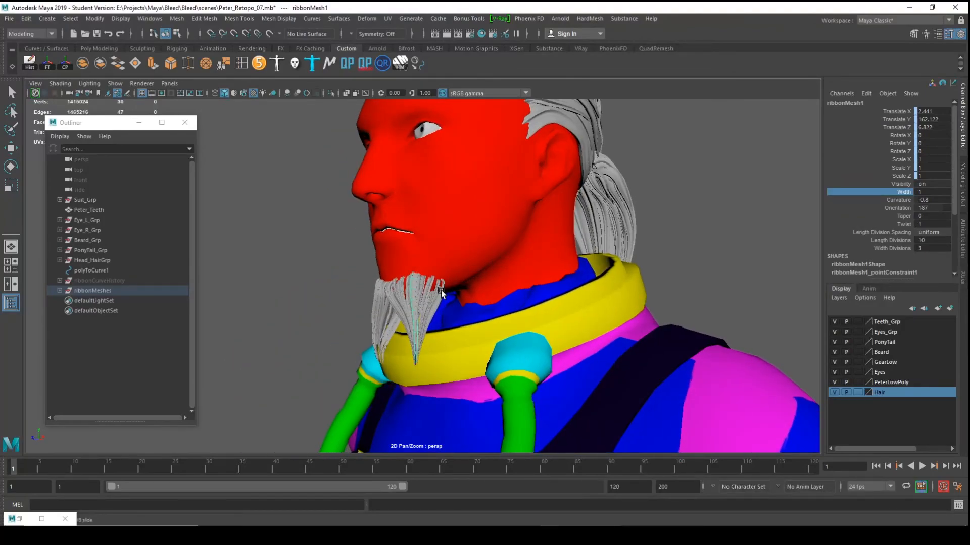
pyautogui.scroll(2, 443, 294)
pyautogui.scroll(2, 405, 297)
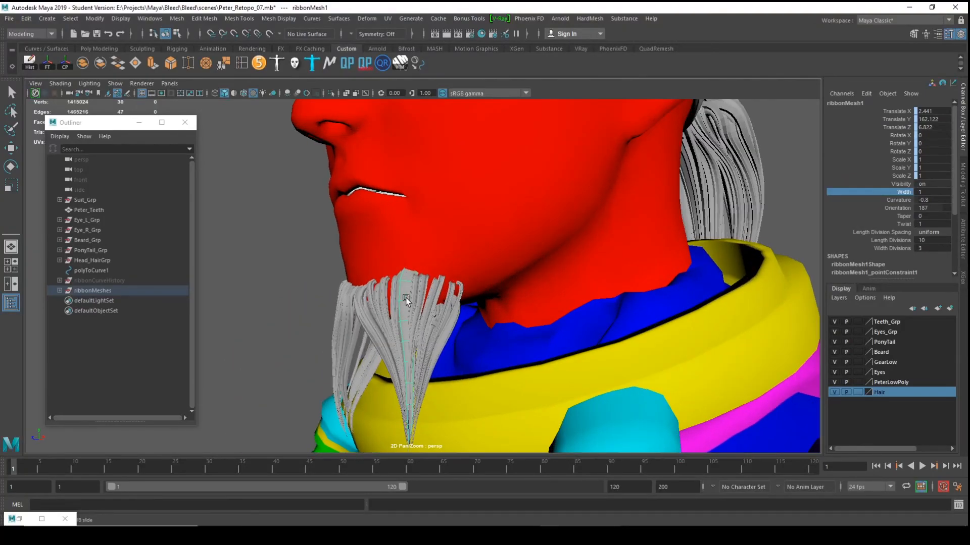
pyautogui.scroll(3, 405, 298)
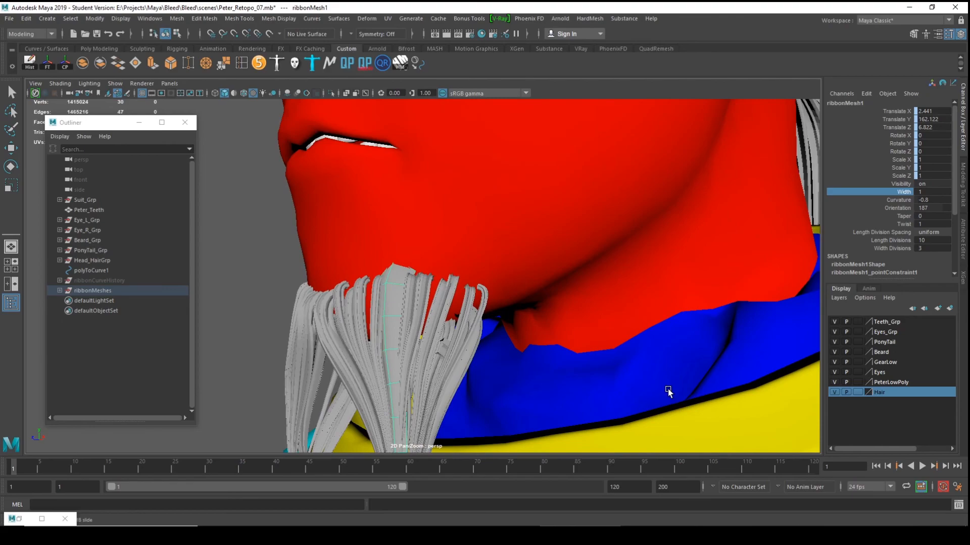